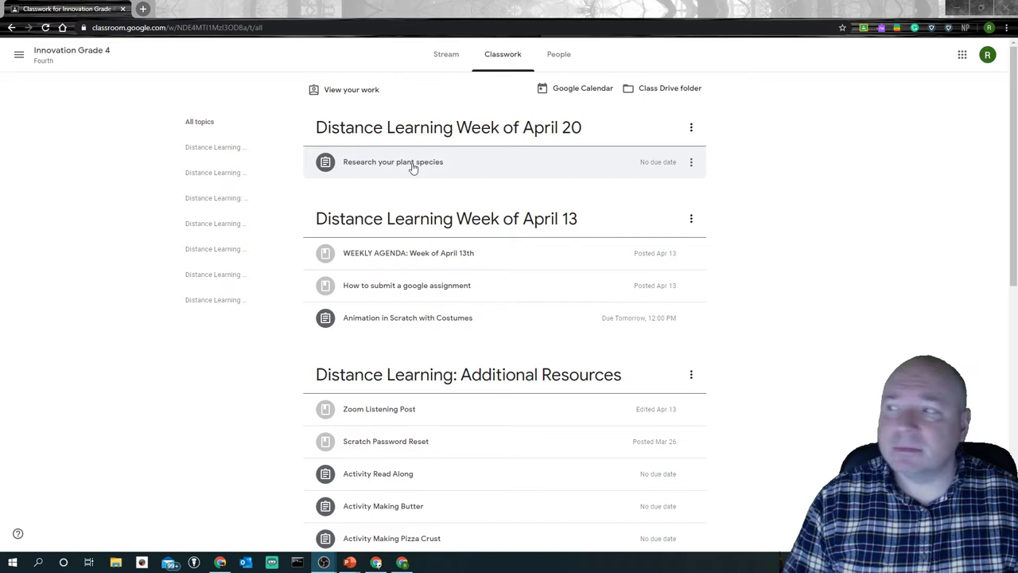
Step: Expand the Research your plant species assignment, zoom Chrome to 150%, and open its details page
{"action": "left_click", "coordinate": [413, 166]}
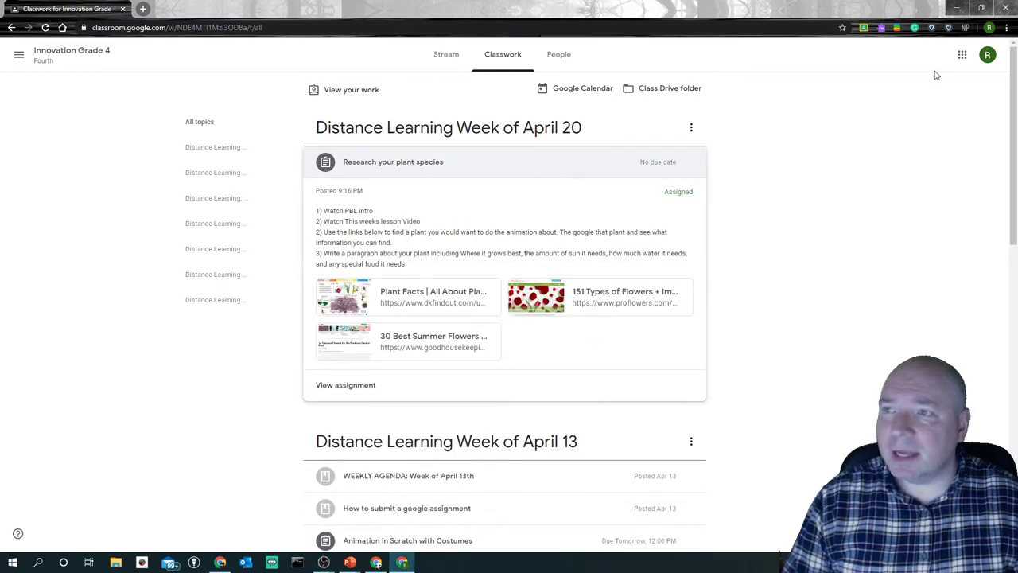
{"action": "left_click", "coordinate": [1006, 27]}
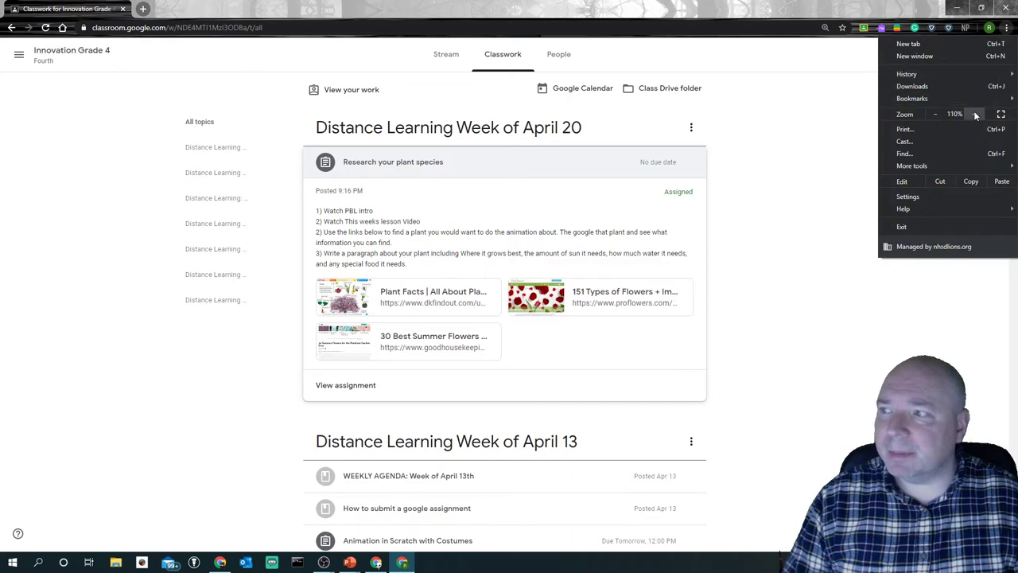
{"action": "left_click", "coordinate": [973, 114]}
{"action": "left_click", "coordinate": [973, 114]}
{"action": "left_click", "coordinate": [585, 333]}
{"action": "scroll", "coordinate": [509, 326], "scroll_direction": "down", "scroll_amount": 1}
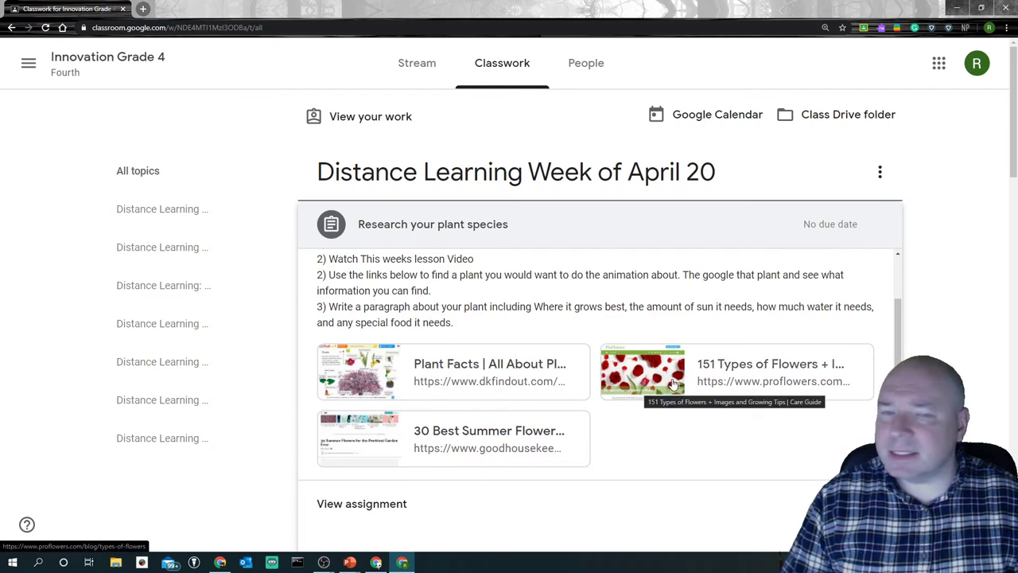
{"action": "left_click", "coordinate": [398, 503]}
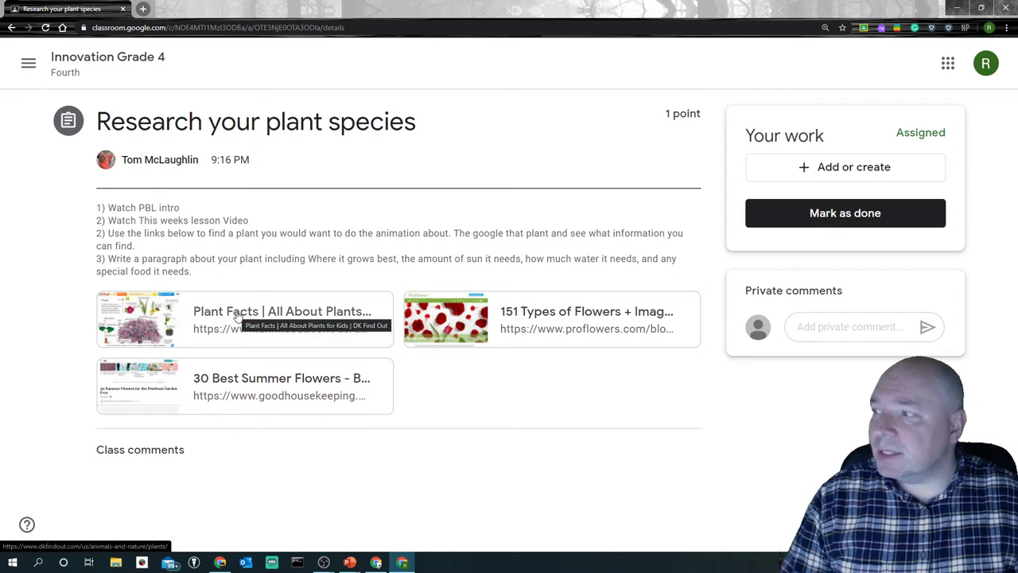
Step: Open the Plant Facts resource link in a new tab
{"action": "right_click", "coordinate": [318, 314]}
{"action": "key", "text": "Escape"}
{"action": "left_click", "coordinate": [334, 320]}
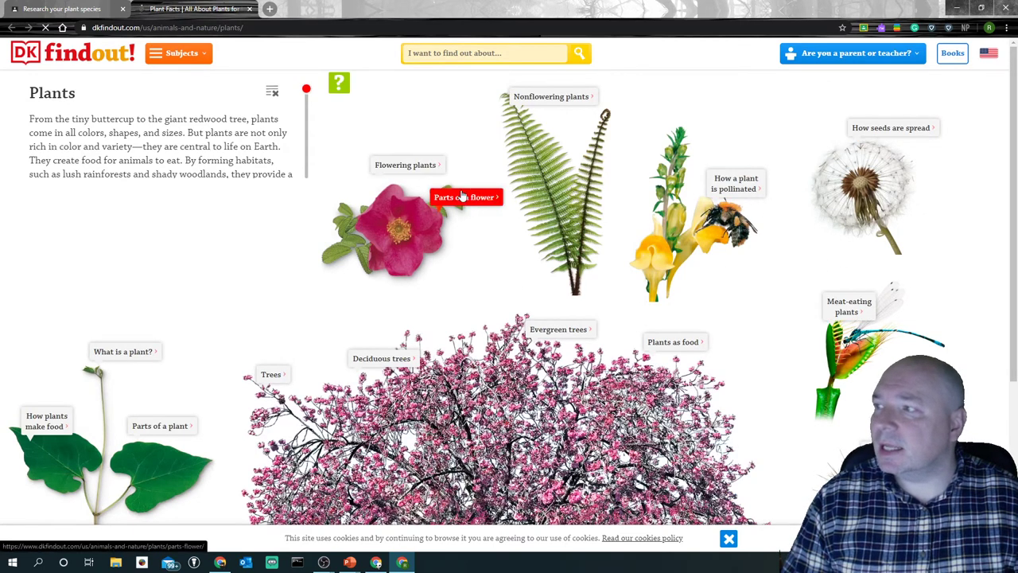
{"action": "mouse_move", "coordinate": [406, 165]}
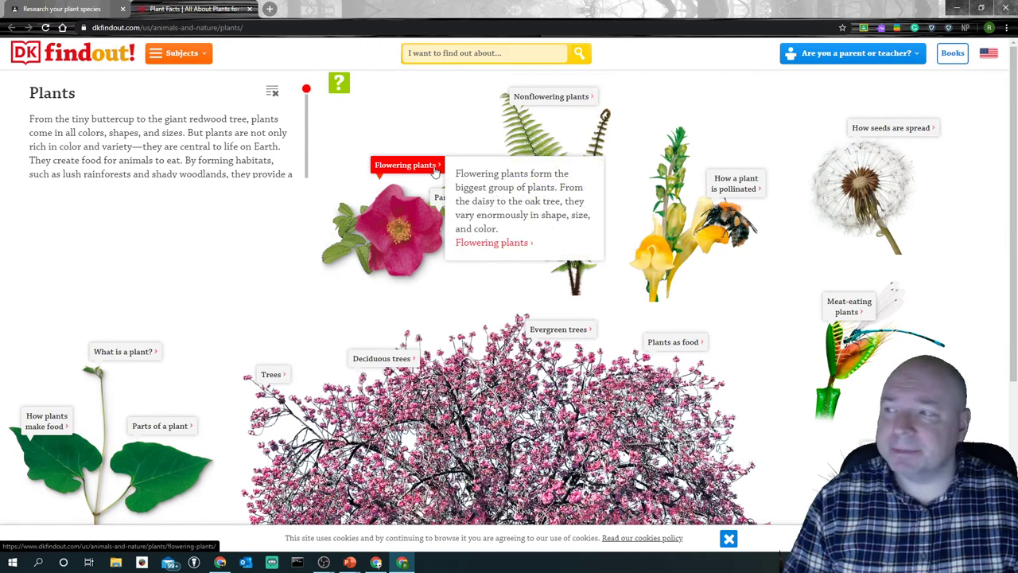
Step: Browse to DK Find Out!'s Flowering plants page and pick the dog rose
{"action": "left_click", "coordinate": [487, 244]}
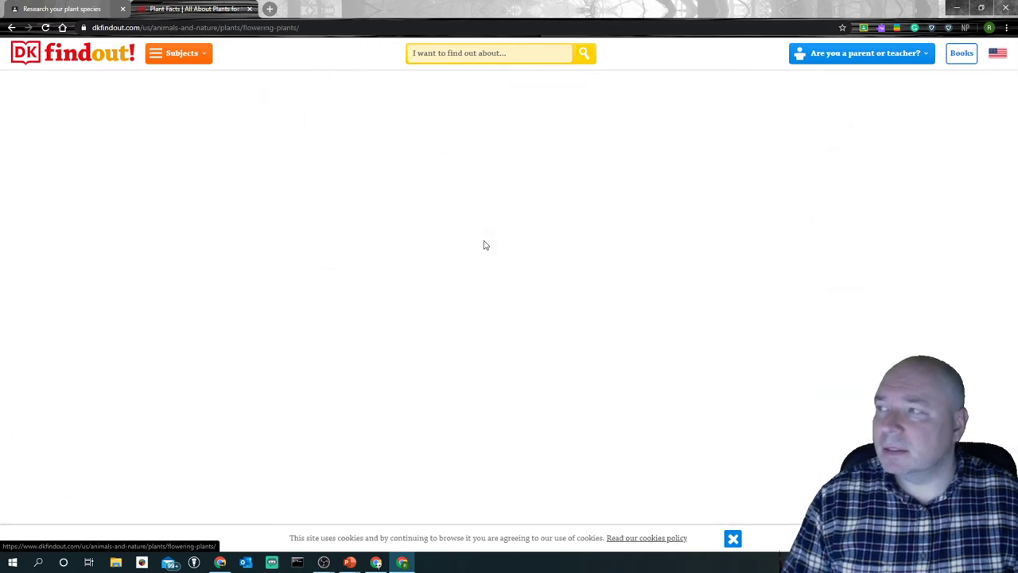
{"action": "scroll", "coordinate": [557, 274], "scroll_direction": "down", "scroll_amount": 1}
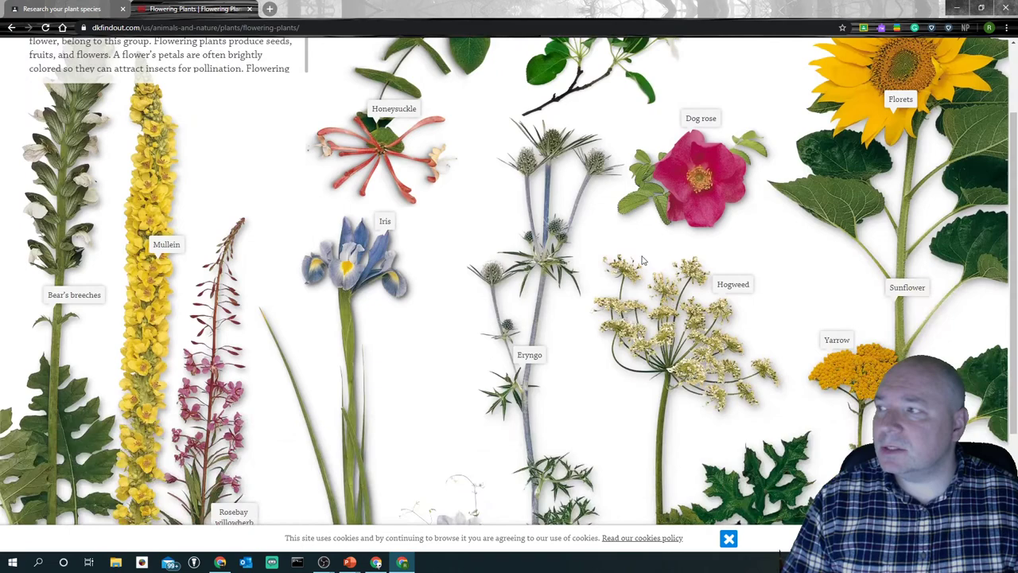
{"action": "scroll", "coordinate": [517, 283], "scroll_direction": "down", "scroll_amount": 1}
{"action": "scroll", "coordinate": [488, 286], "scroll_direction": "down", "scroll_amount": 1}
{"action": "scroll", "coordinate": [487, 285], "scroll_direction": "up", "scroll_amount": 1}
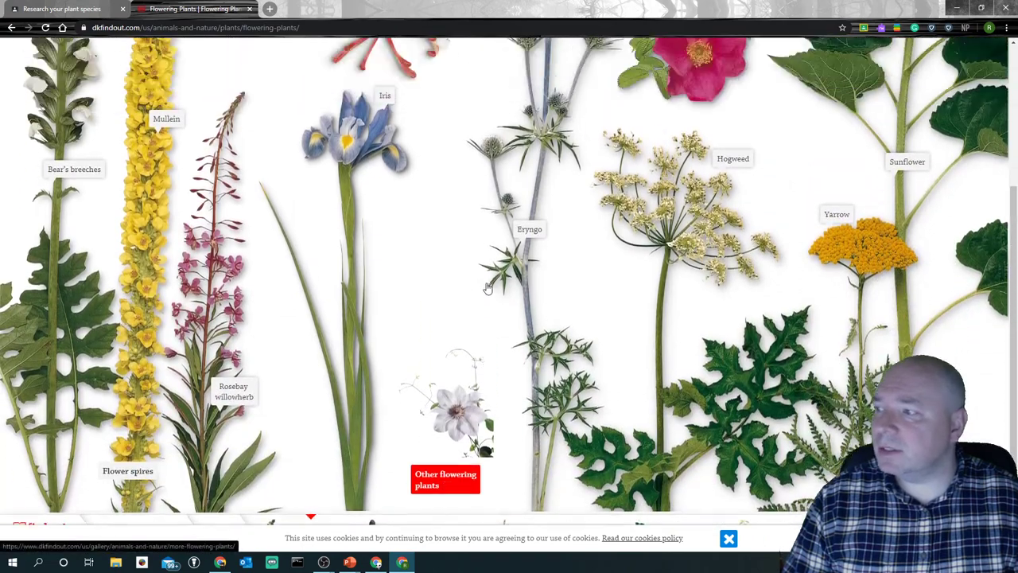
{"action": "scroll", "coordinate": [491, 283], "scroll_direction": "up", "scroll_amount": 2}
{"action": "left_click", "coordinate": [695, 227]}
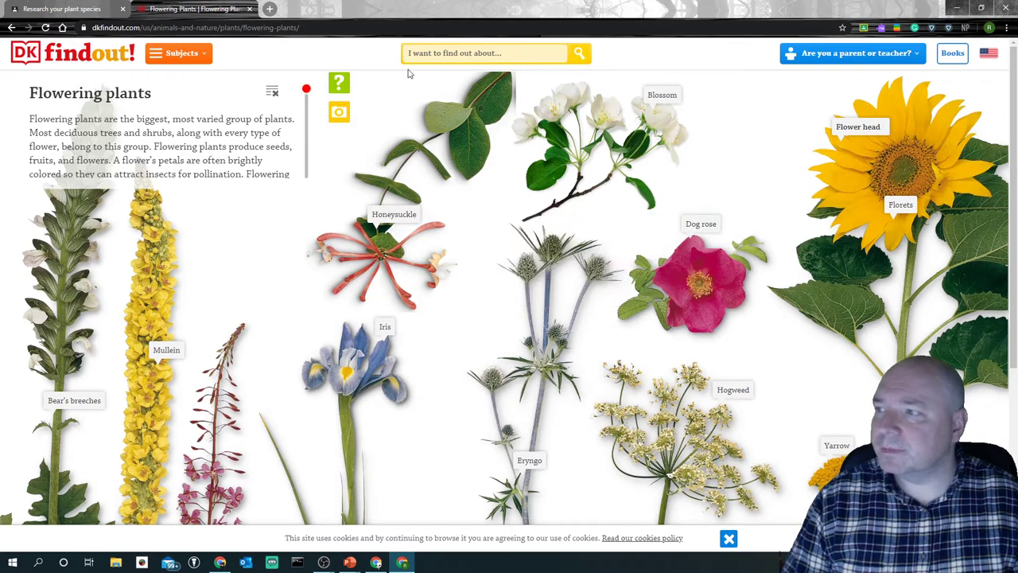
Step: Search Google for 'Dog rose' in a new Chrome tab
{"action": "left_click", "coordinate": [274, 11]}
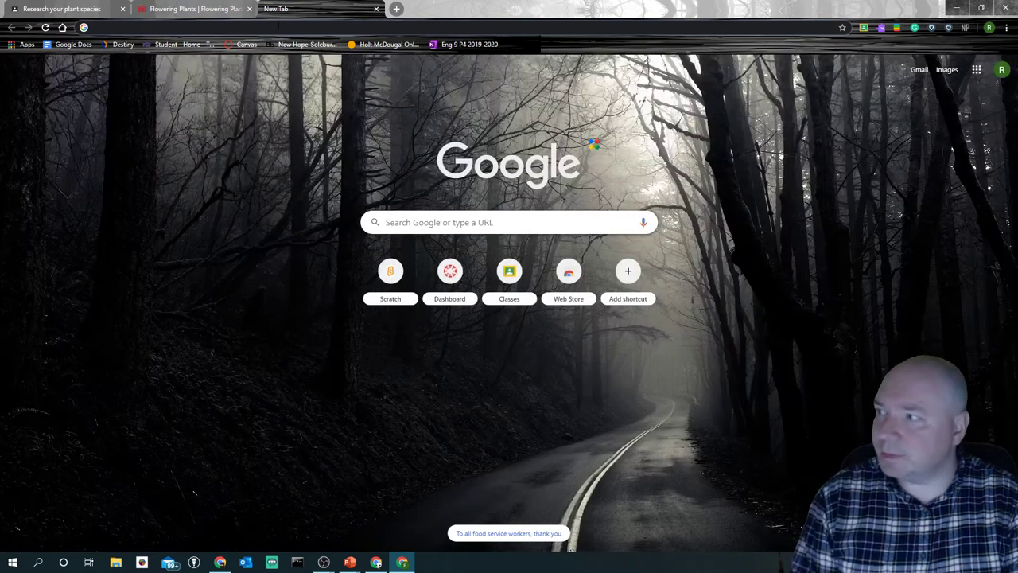
{"action": "left_click", "coordinate": [406, 222]}
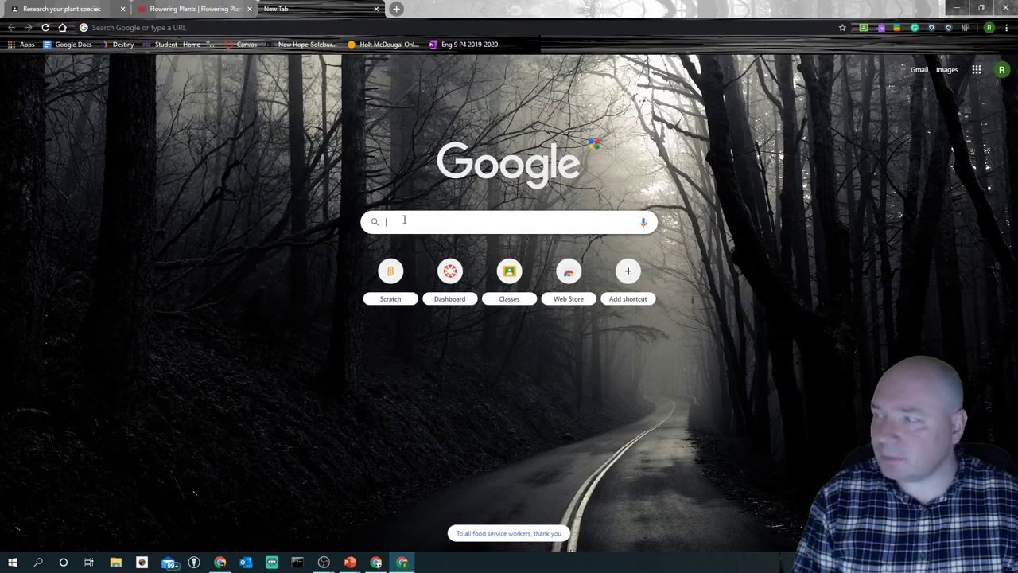
{"action": "type", "text": "Dog "}
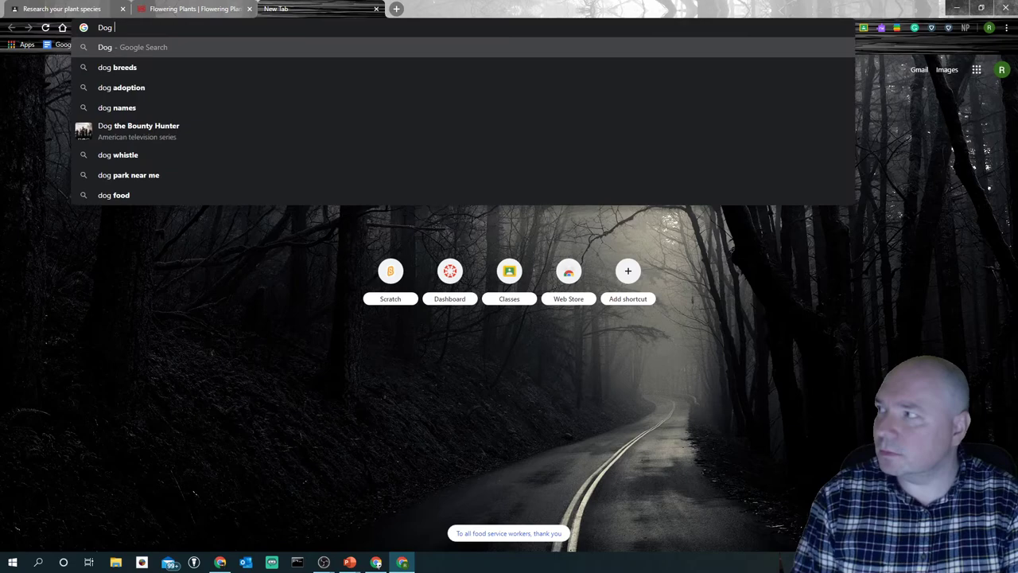
{"action": "type", "text": "rose"}
{"action": "key", "text": "Return"}
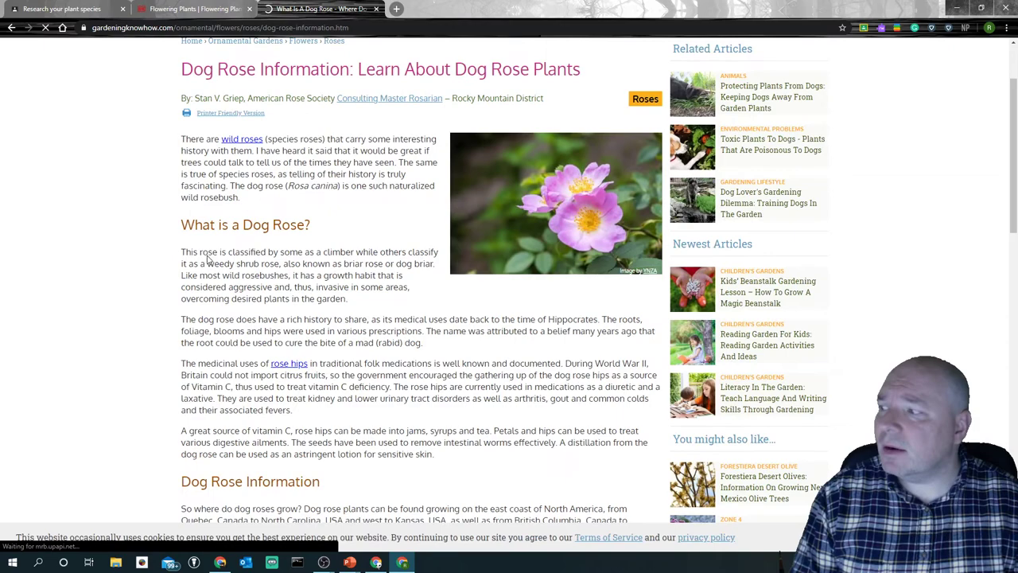
Step: Read down to the article's Dog Rose Information section, then return to the Classroom assignment
{"action": "scroll", "coordinate": [302, 270], "scroll_direction": "down", "scroll_amount": 1}
{"action": "scroll", "coordinate": [366, 316], "scroll_direction": "down", "scroll_amount": 2}
{"action": "scroll", "coordinate": [366, 317], "scroll_direction": "down", "scroll_amount": 1}
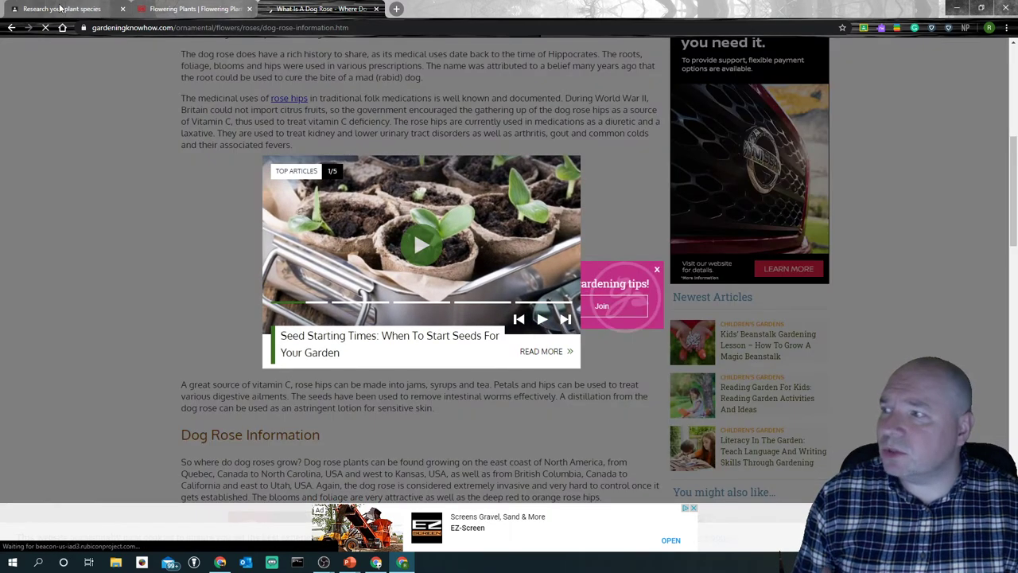
{"action": "left_click", "coordinate": [79, 8]}
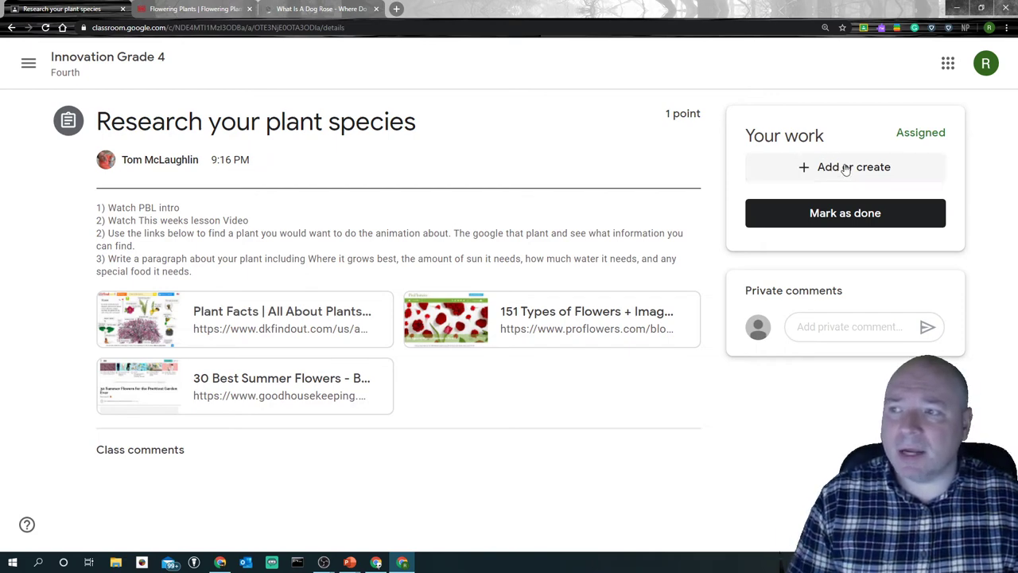
Step: Create a new Google Doc under the assignment's Your work and open it
{"action": "left_click", "coordinate": [845, 168]}
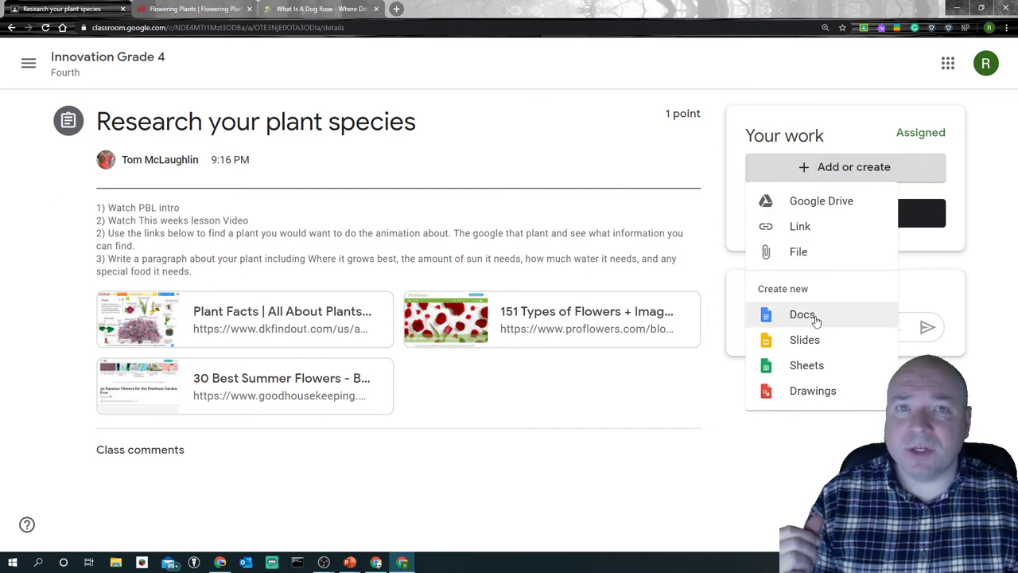
{"action": "left_click", "coordinate": [815, 316]}
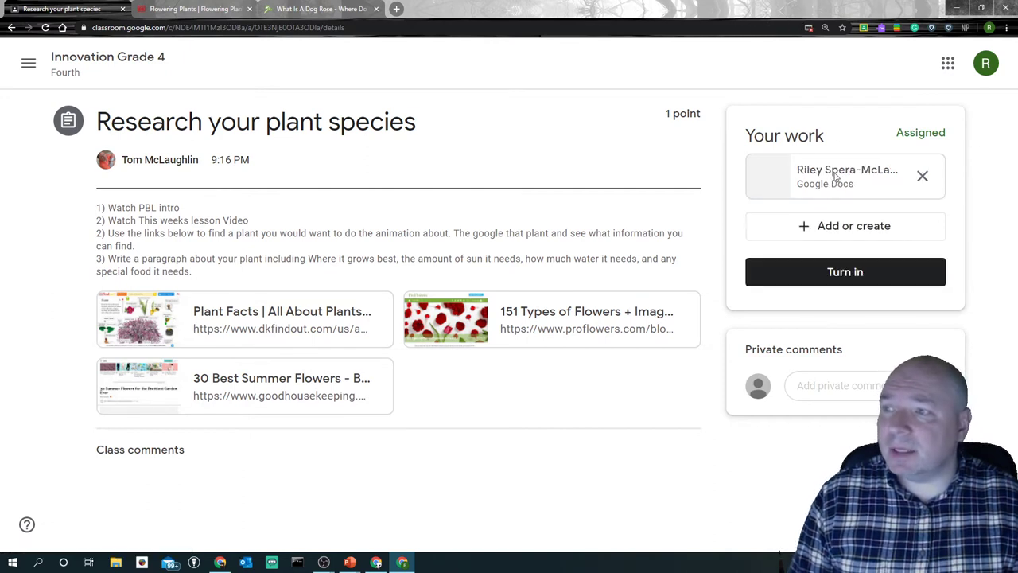
{"action": "left_click", "coordinate": [831, 176]}
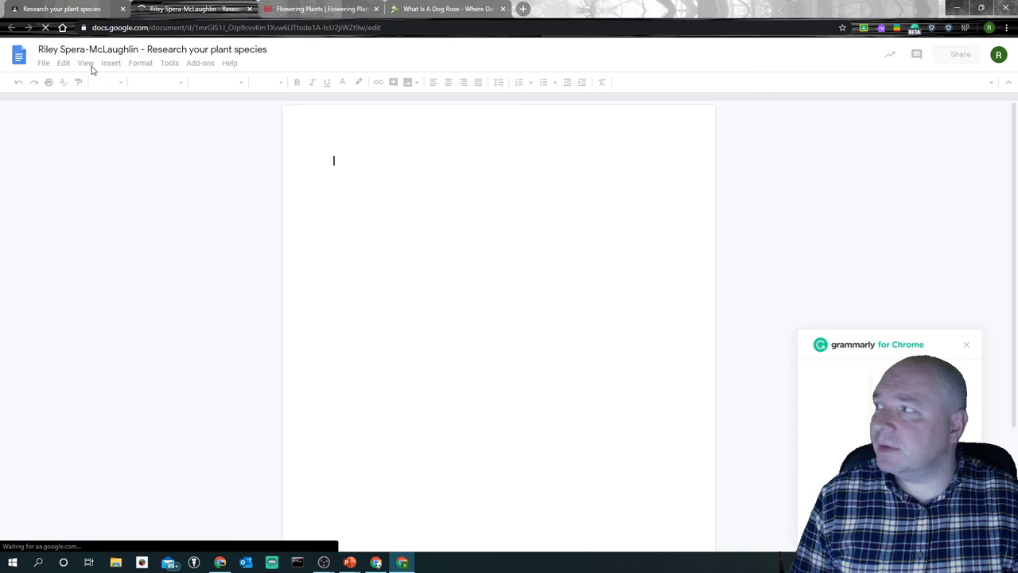
Step: Dismiss the Grammarly popup and zoom the blank document to 200%
{"action": "left_click", "coordinate": [964, 345]}
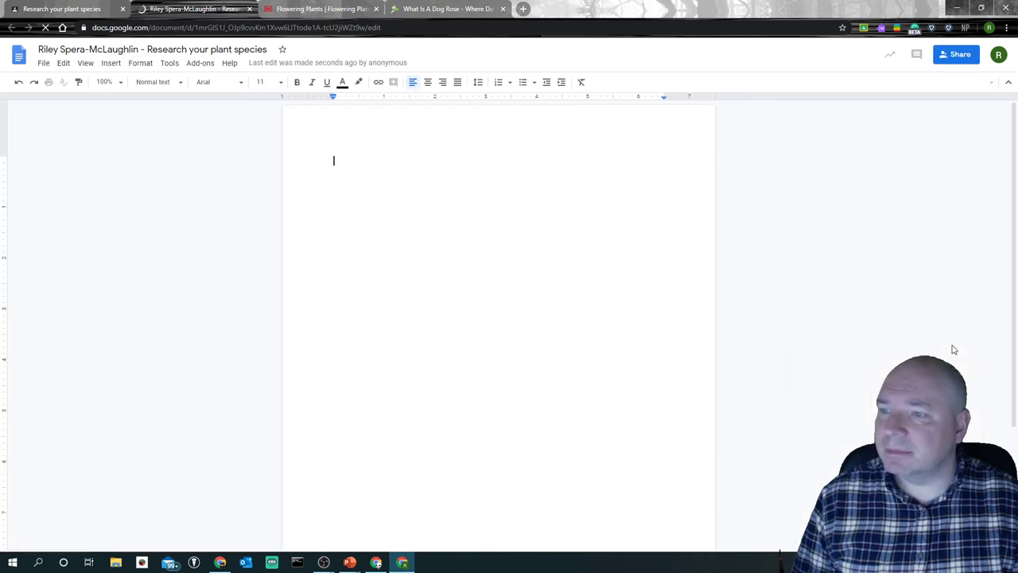
{"action": "left_click", "coordinate": [85, 63]}
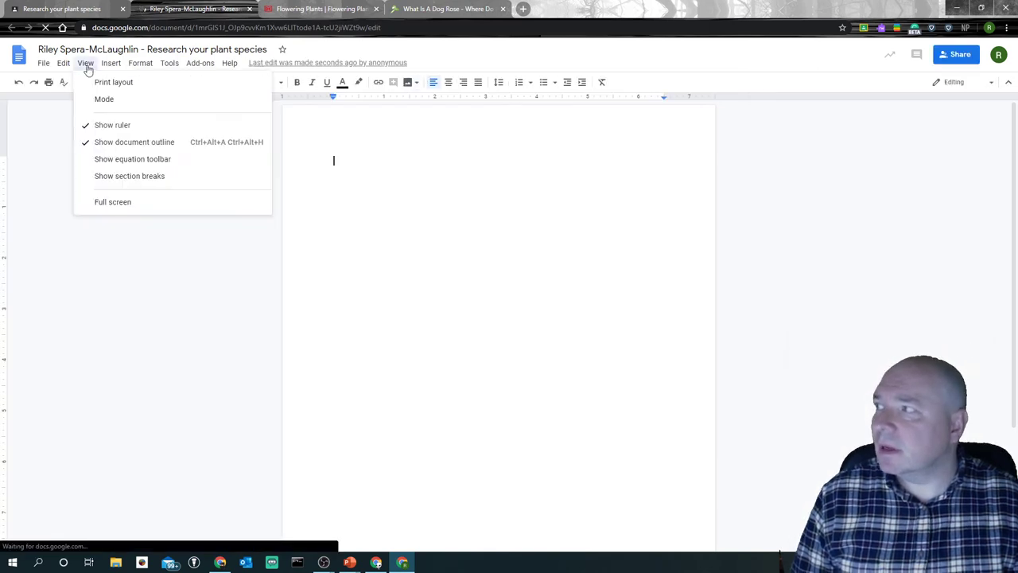
{"action": "left_click", "coordinate": [31, 132]}
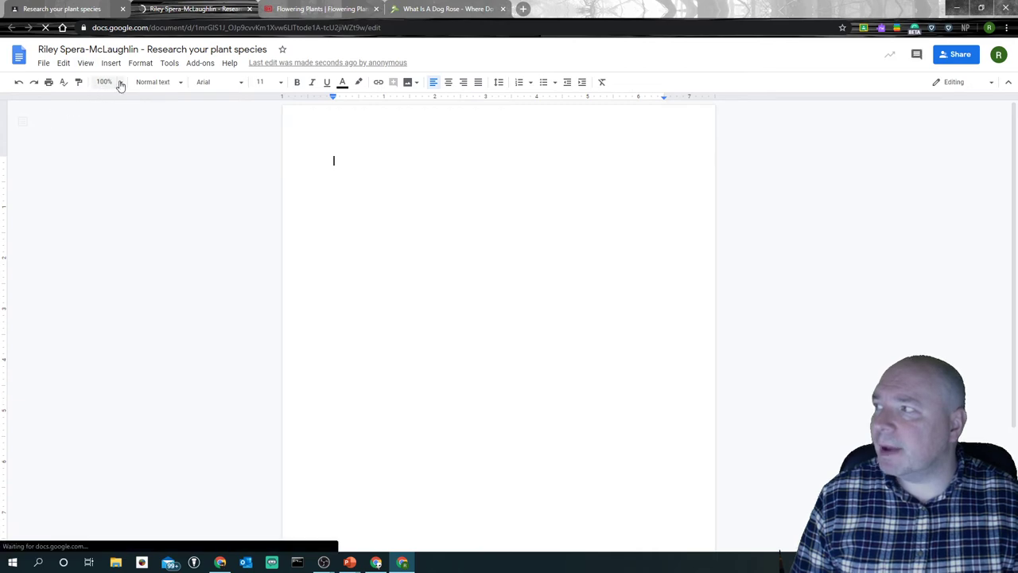
{"action": "left_click", "coordinate": [119, 82]}
{"action": "left_click", "coordinate": [110, 229]}
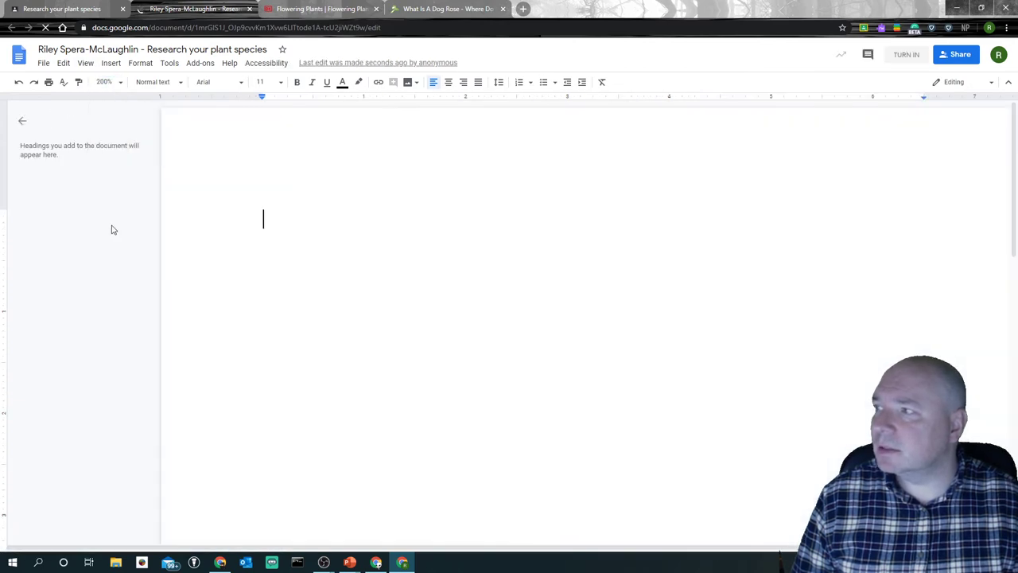
Step: Return to the Gardening Know How dog rose article and scroll past its popup
{"action": "left_click", "coordinate": [311, 10]}
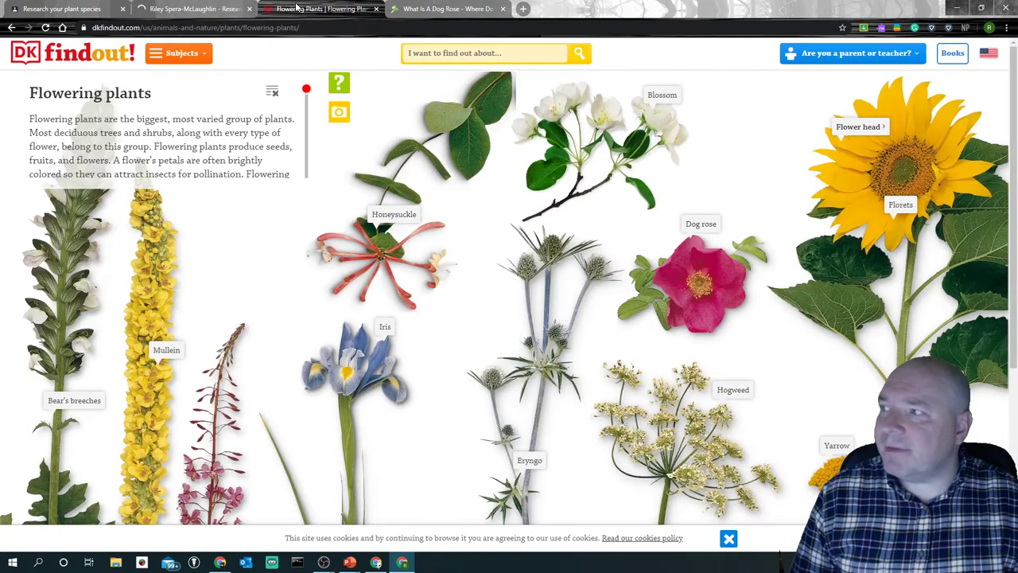
{"action": "left_click", "coordinate": [441, 8]}
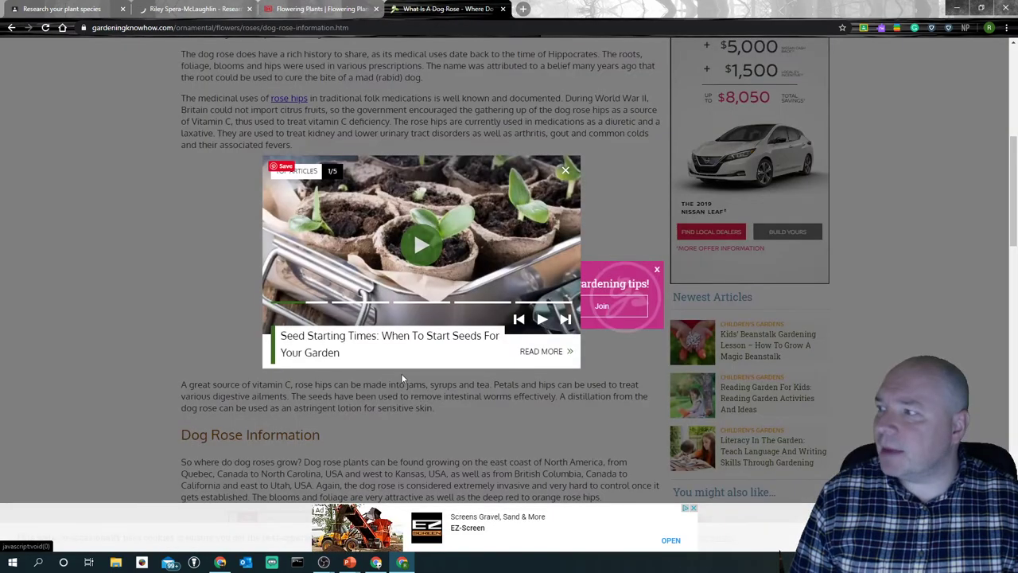
{"action": "left_click", "coordinate": [657, 269]}
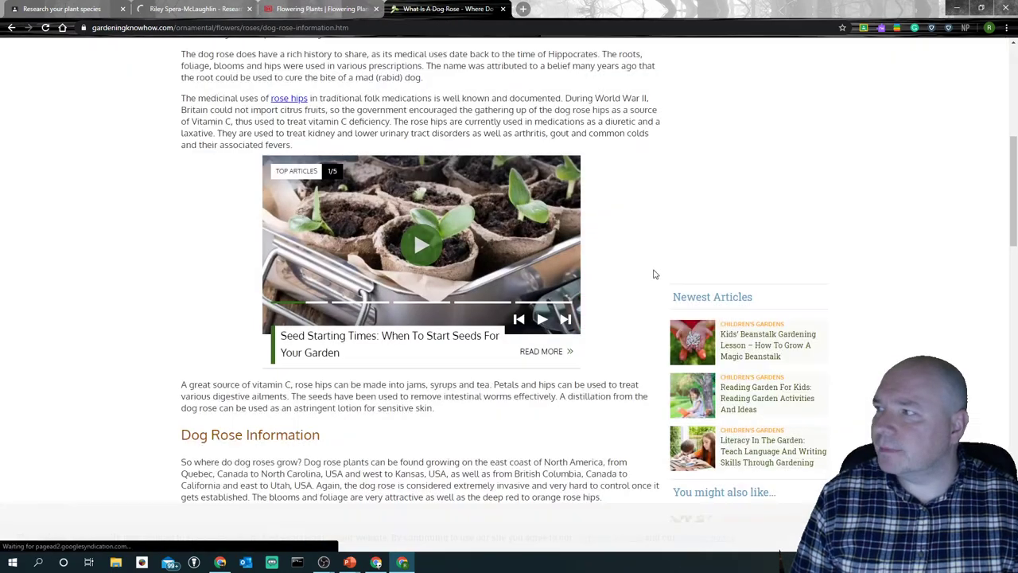
{"action": "scroll", "coordinate": [392, 410], "scroll_direction": "down", "scroll_amount": 1}
{"action": "scroll", "coordinate": [392, 409], "scroll_direction": "down", "scroll_amount": 2}
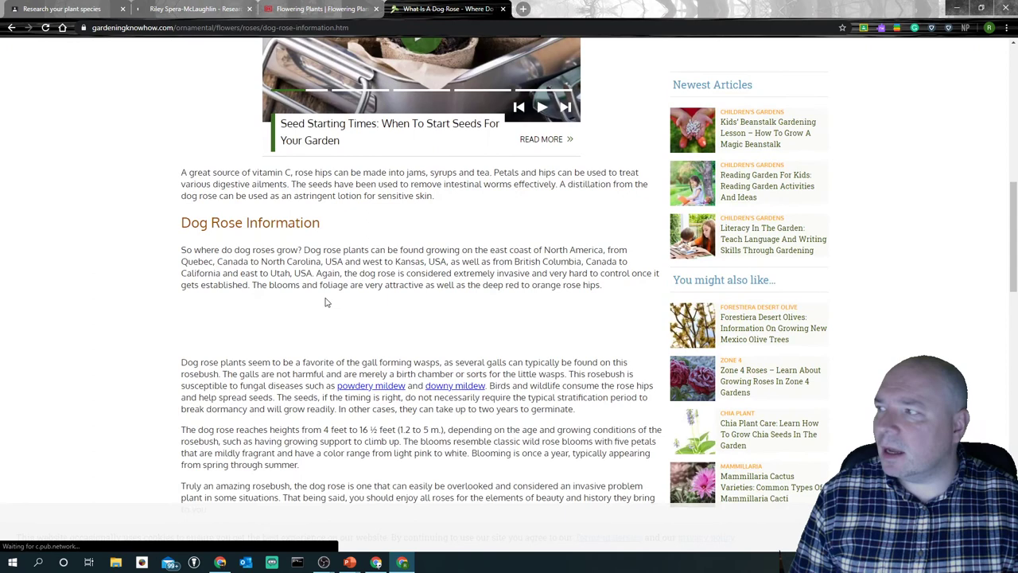
Step: Copy the passage on where dog roses grow, from Quebec to Utah
{"action": "left_click_drag", "start_coordinate": [304, 251], "coordinate": [409, 251]}
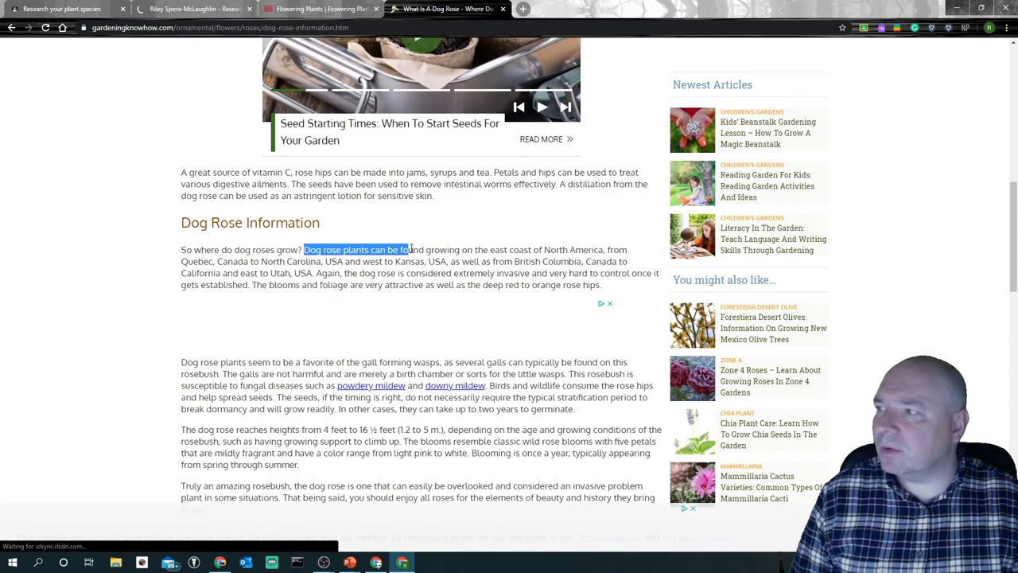
{"action": "left_click", "coordinate": [454, 250]}
{"action": "mouse_move", "coordinate": [309, 252]}
{"action": "left_mouse_down"}
{"action": "mouse_move", "coordinate": [605, 251]}
{"action": "mouse_move", "coordinate": [252, 263]}
{"action": "mouse_move", "coordinate": [588, 273]}
{"action": "mouse_move", "coordinate": [310, 272]}
{"action": "left_mouse_up"}
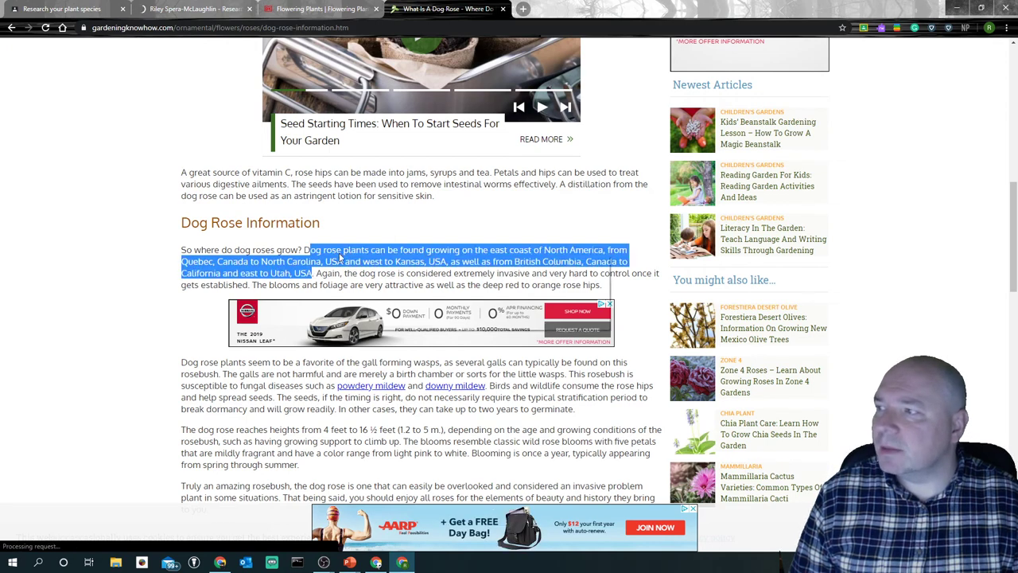
{"action": "right_click", "coordinate": [339, 253]}
{"action": "left_click", "coordinate": [347, 261]}
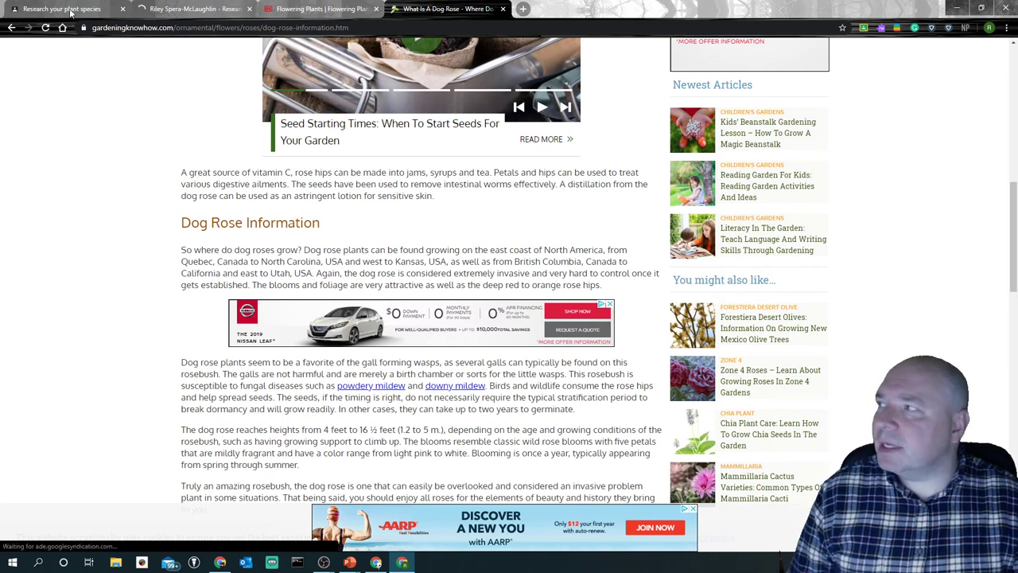
{"action": "left_click", "coordinate": [175, 8]}
Step: Paste the copied dog rose passage into the document without formatting
{"action": "left_click", "coordinate": [303, 10]}
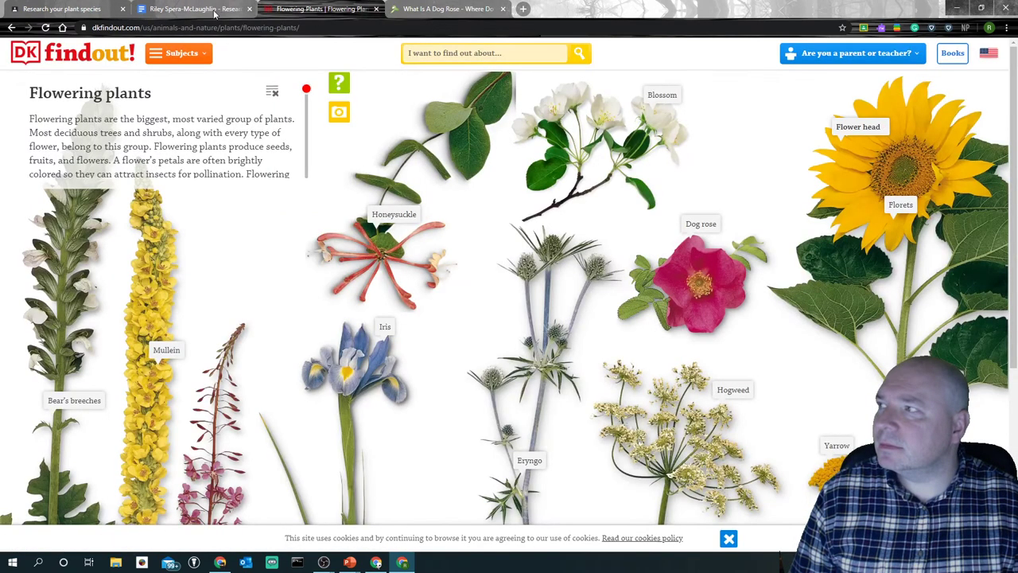
{"action": "left_click", "coordinate": [210, 11]}
{"action": "right_click", "coordinate": [247, 196]}
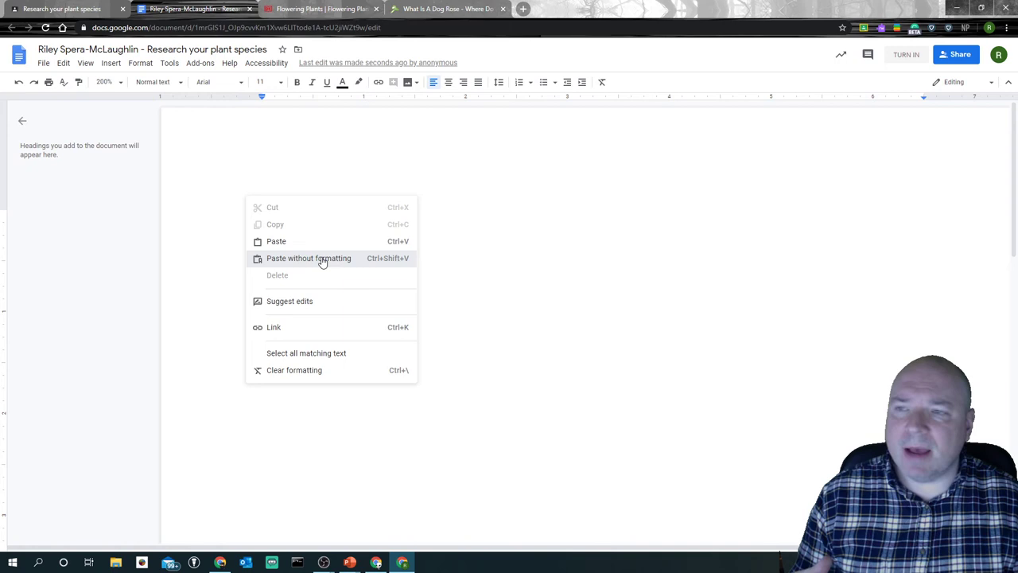
{"action": "left_click", "coordinate": [323, 259]}
Step: Start the passage with a capital 'D' at the top of the document
{"action": "key", "text": "ctrl+Home"}
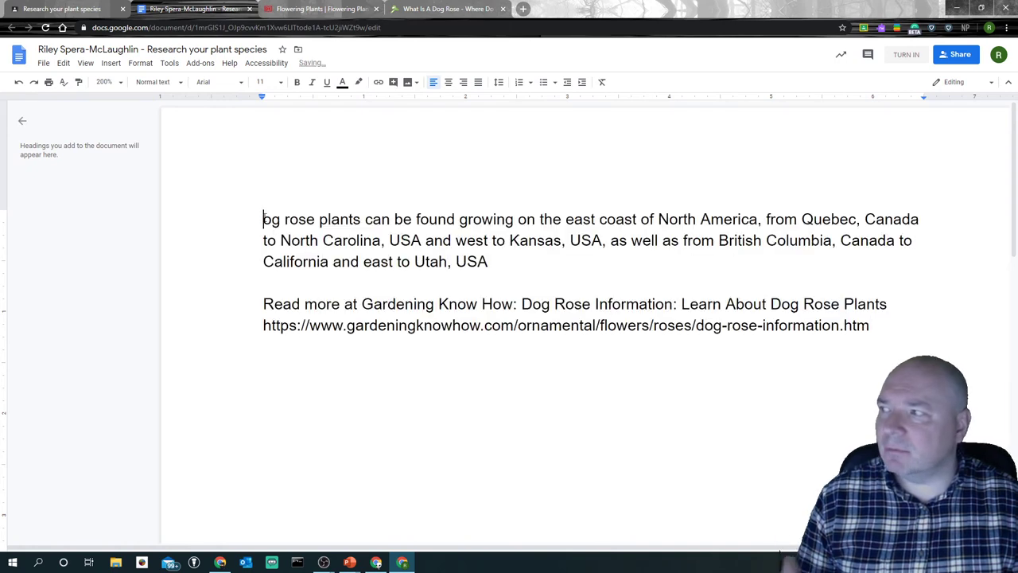
{"action": "type", "text": "D"}
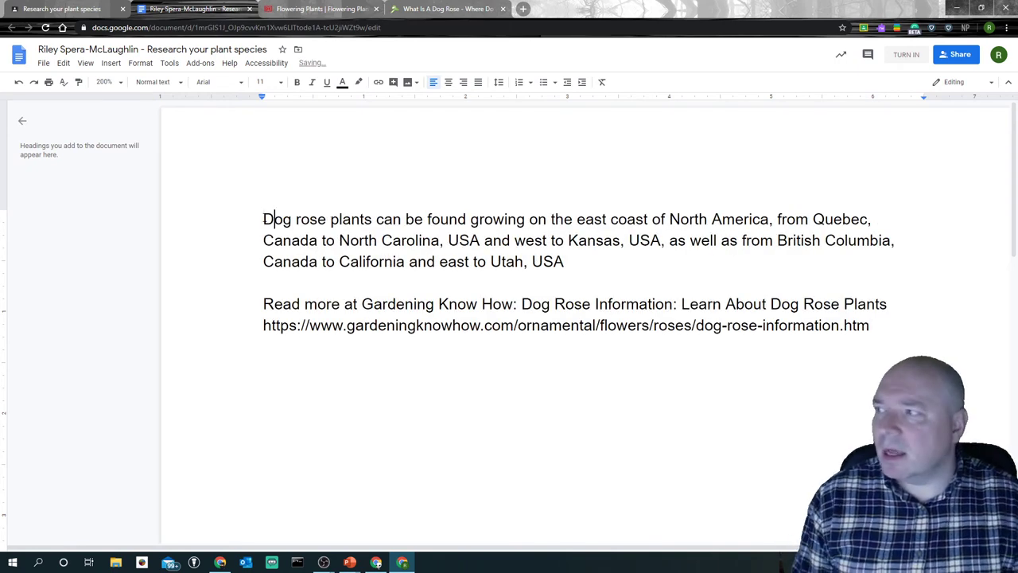
{"action": "right_click", "coordinate": [271, 226]}
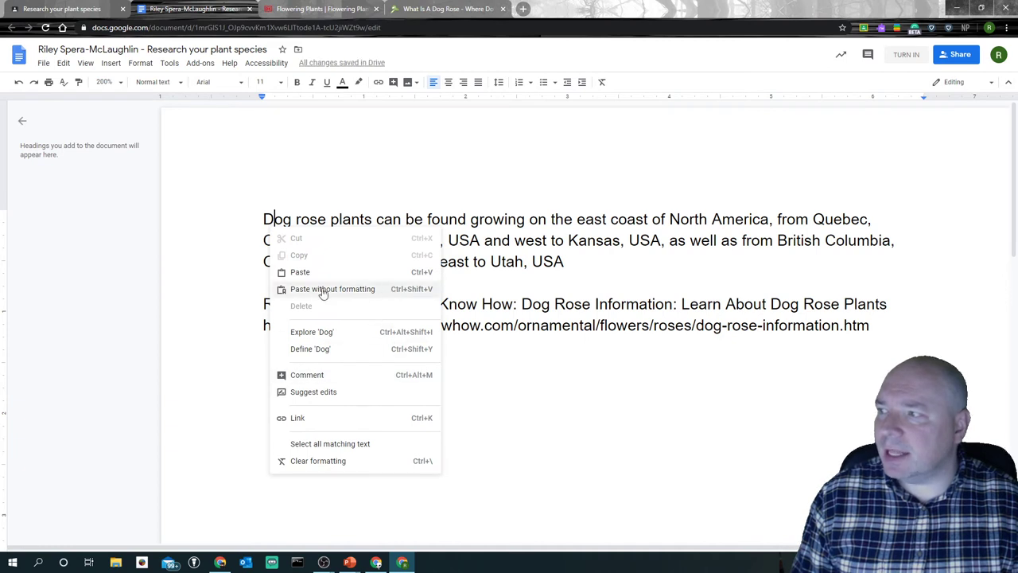
{"action": "left_click", "coordinate": [586, 376]}
{"action": "left_click", "coordinate": [63, 64]}
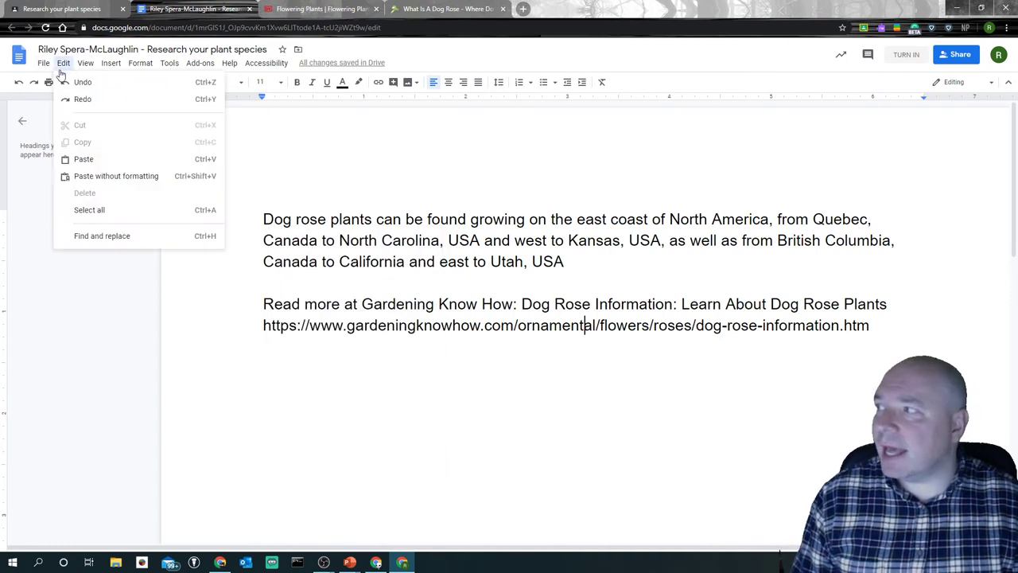
{"action": "left_click", "coordinate": [608, 272]}
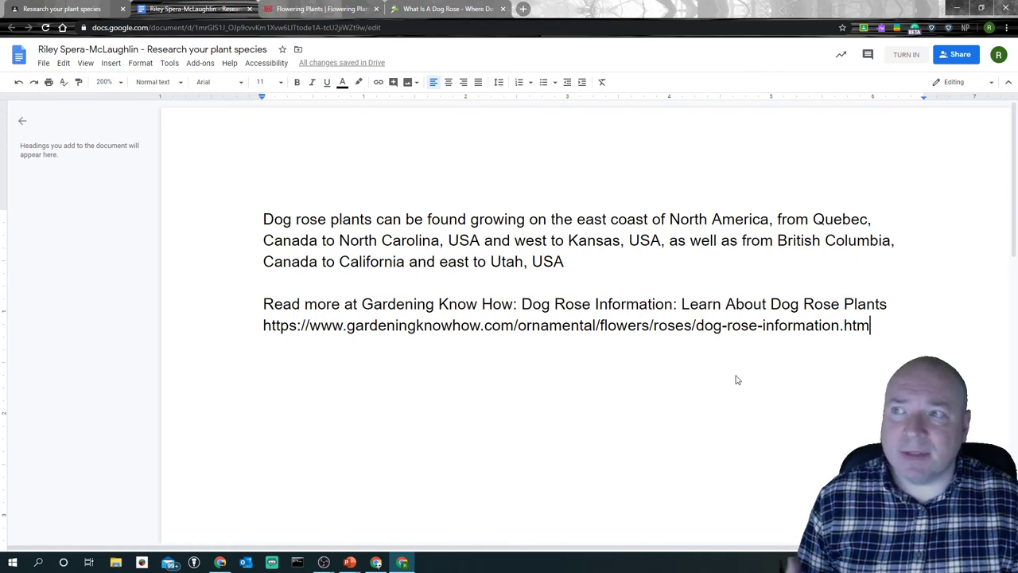
Step: Copy the full web address of the Gardening Know How dog rose article
{"action": "left_click", "coordinate": [281, 8]}
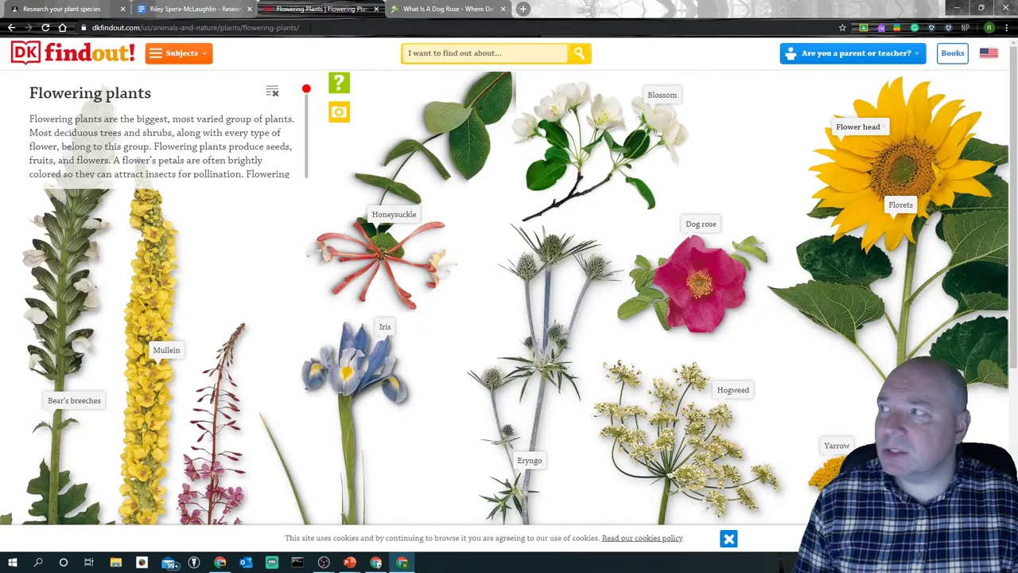
{"action": "right_click", "coordinate": [309, 27]}
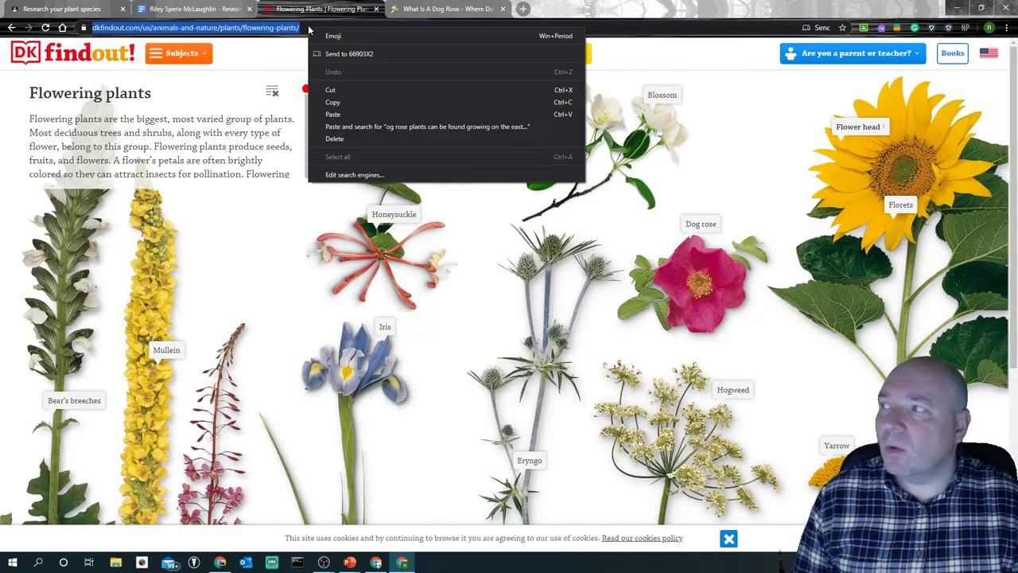
{"action": "left_click", "coordinate": [436, 9]}
{"action": "left_click", "coordinate": [413, 27]}
{"action": "right_click", "coordinate": [420, 25]}
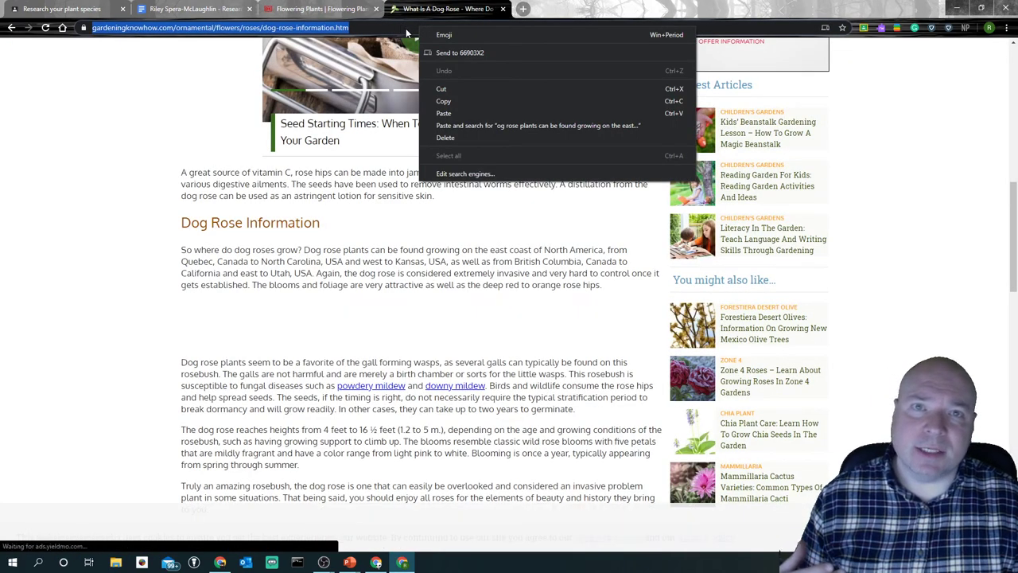
{"action": "left_click", "coordinate": [374, 27]}
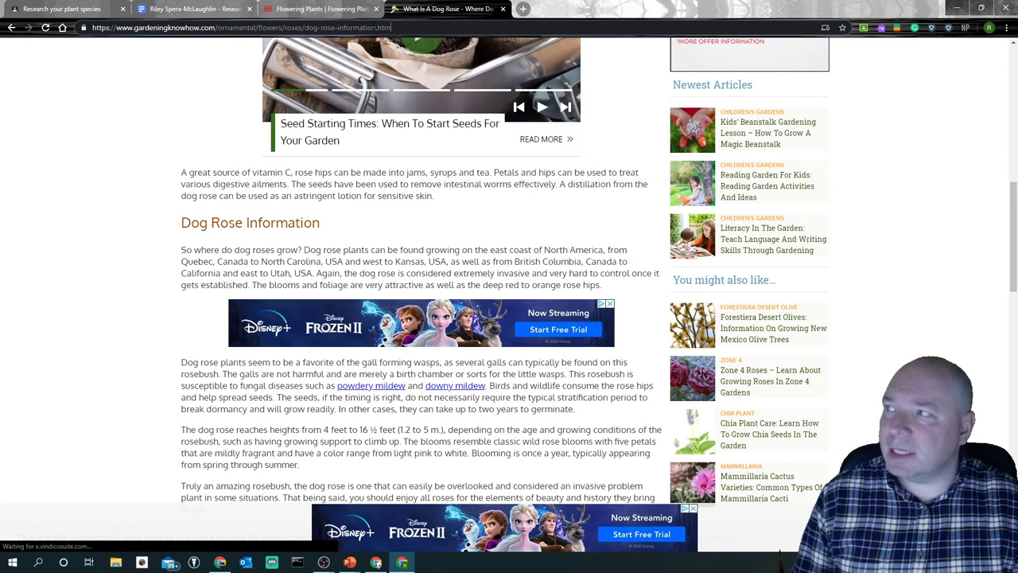
{"action": "key", "text": "ctrl+a"}
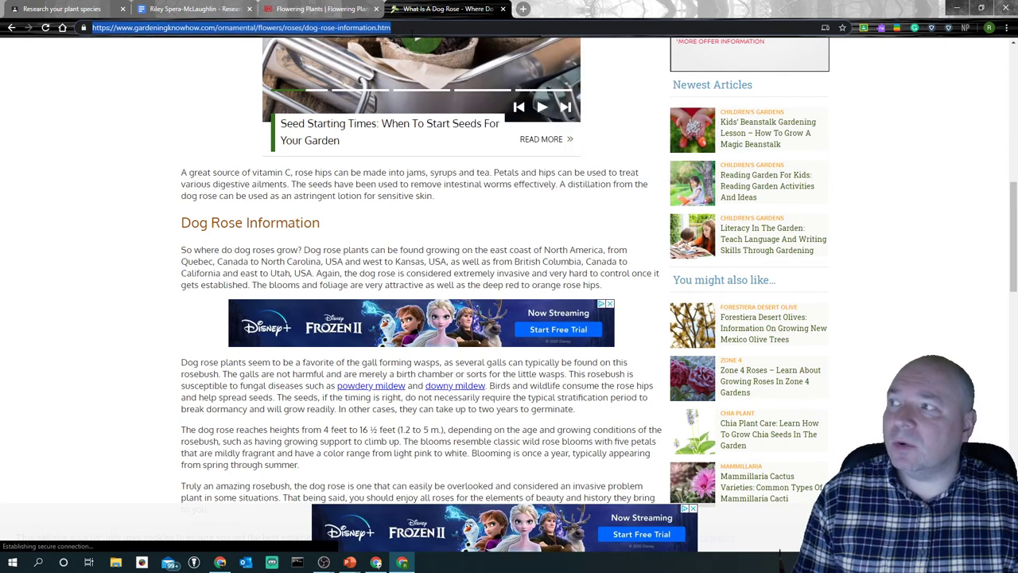
{"action": "right_click", "coordinate": [408, 33]}
{"action": "left_click", "coordinate": [445, 106]}
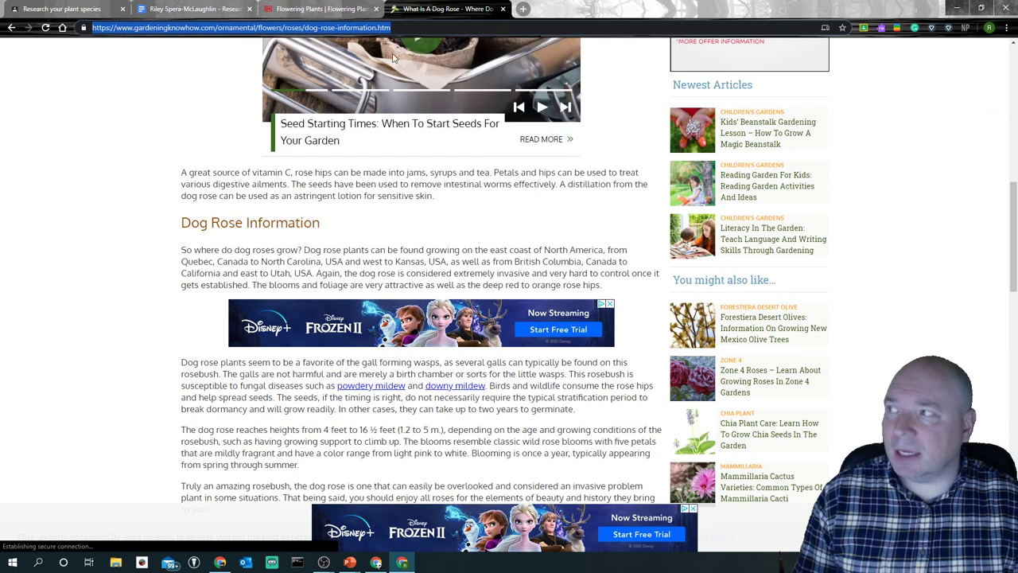
{"action": "left_click", "coordinate": [195, 9]}
Step: Replace the plain source URL line with the copied address as a clickable link
{"action": "mouse_move", "coordinate": [886, 326]}
{"action": "left_mouse_down"}
{"action": "mouse_move", "coordinate": [130, 317]}
{"action": "mouse_move", "coordinate": [237, 336]}
{"action": "left_mouse_up"}
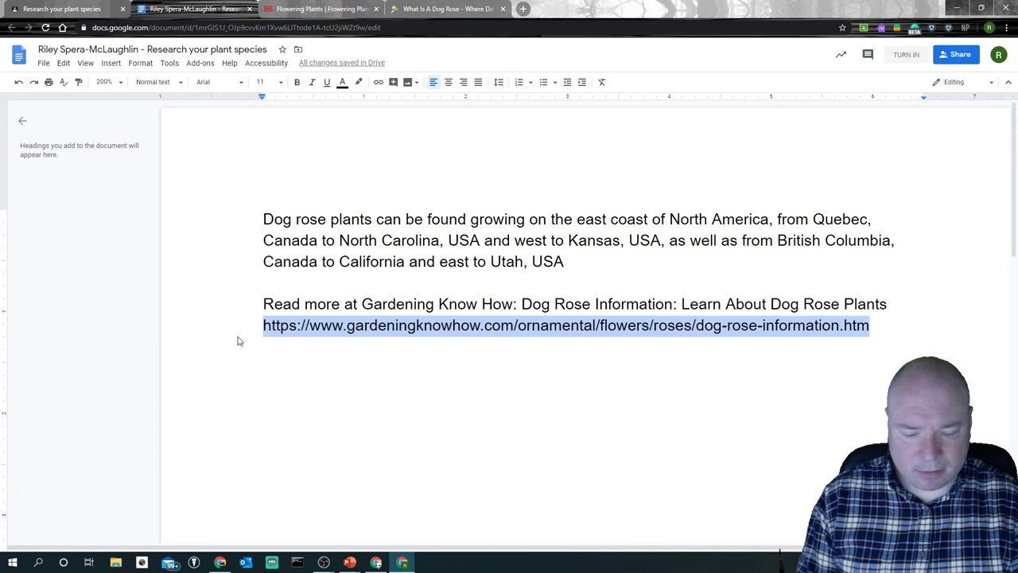
{"action": "key", "text": "ctrl+x"}
{"action": "key", "text": "ctrl+v"}
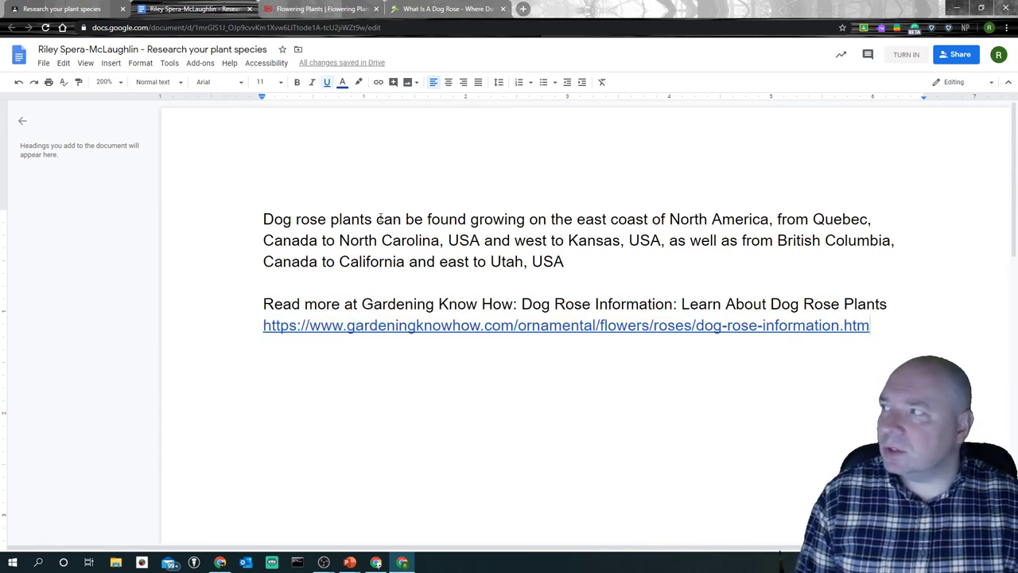
{"action": "left_click", "coordinate": [63, 62]}
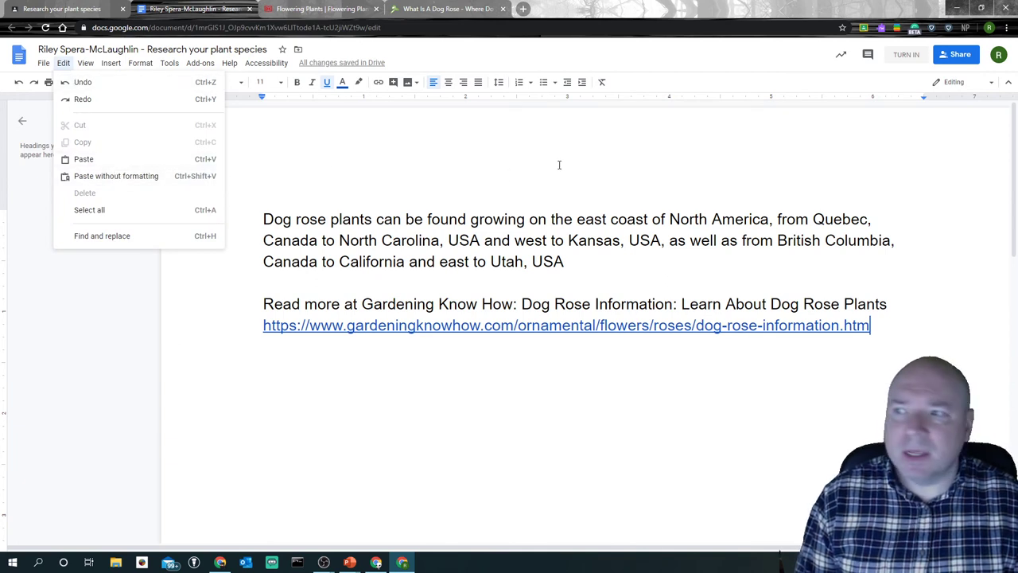
{"action": "left_click", "coordinate": [561, 220]}
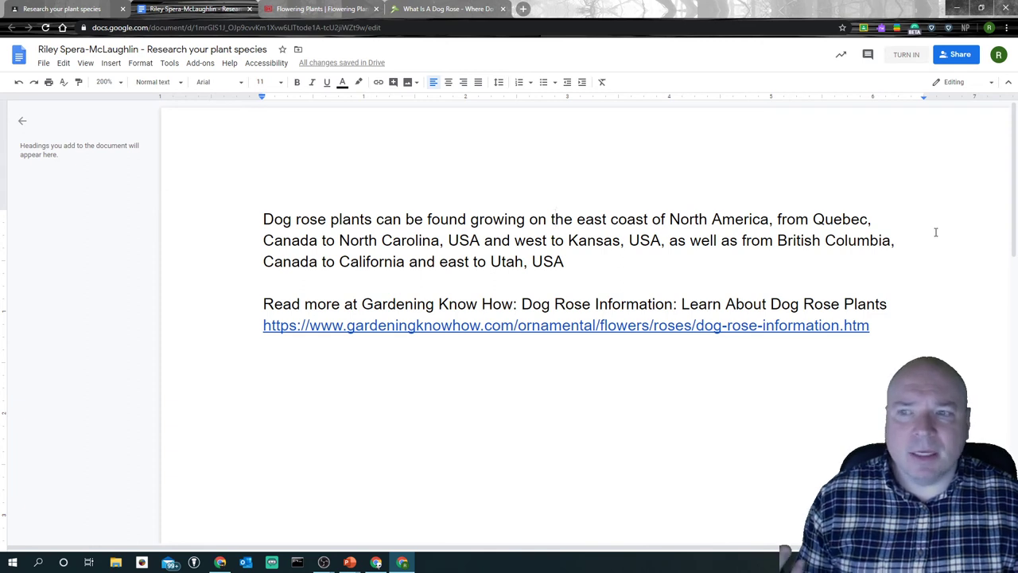
Step: Turn in the dog rose research Doc to the 'Research your plant species' assignment and confirm
{"action": "left_click", "coordinate": [905, 55]}
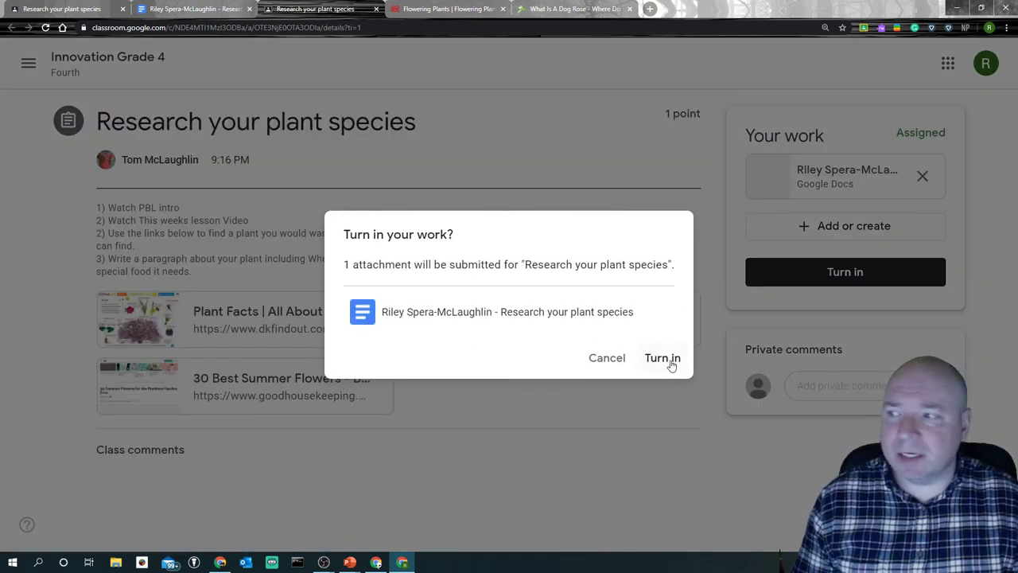
{"action": "left_click", "coordinate": [662, 359]}
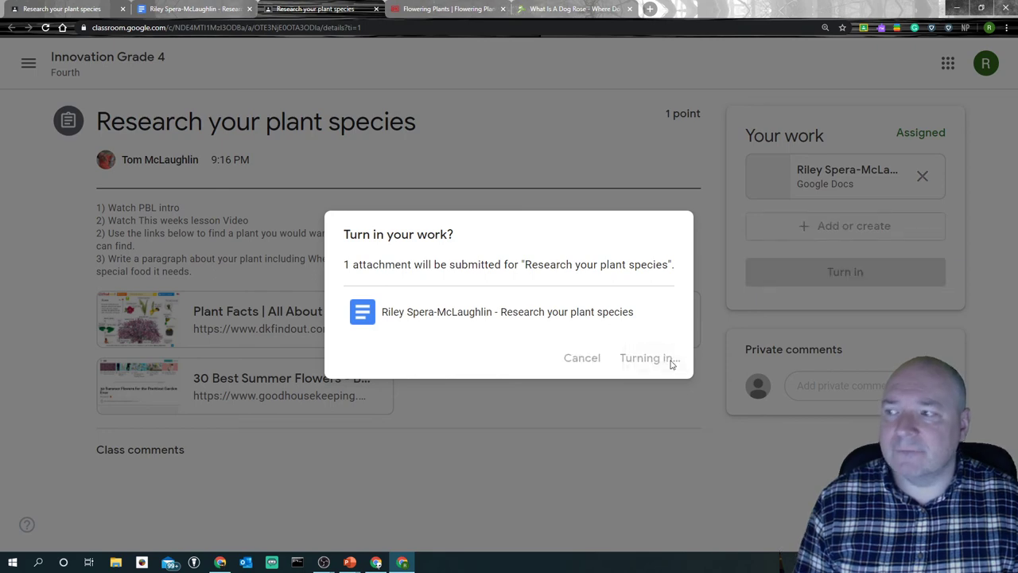